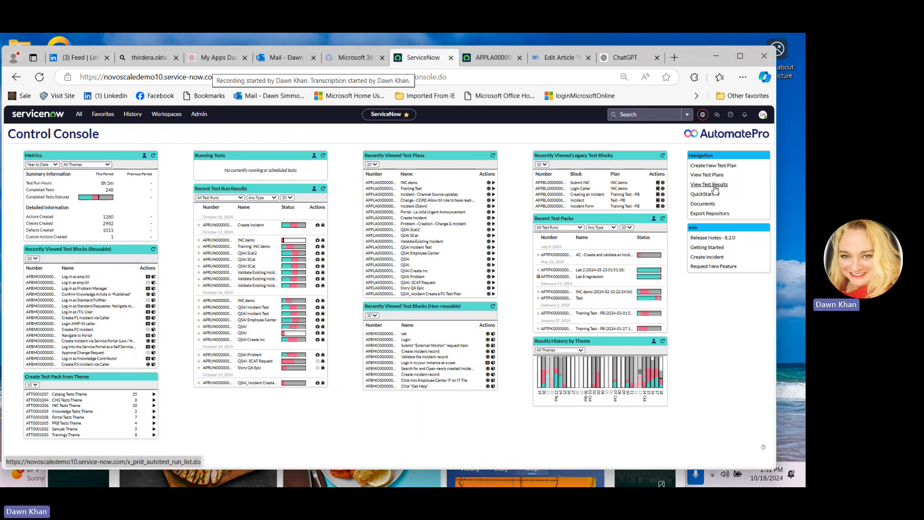
Open test run APRUN000000002 from the test results list and go to its originating test plan
{"action": "left_click", "coordinate": [714, 186]}
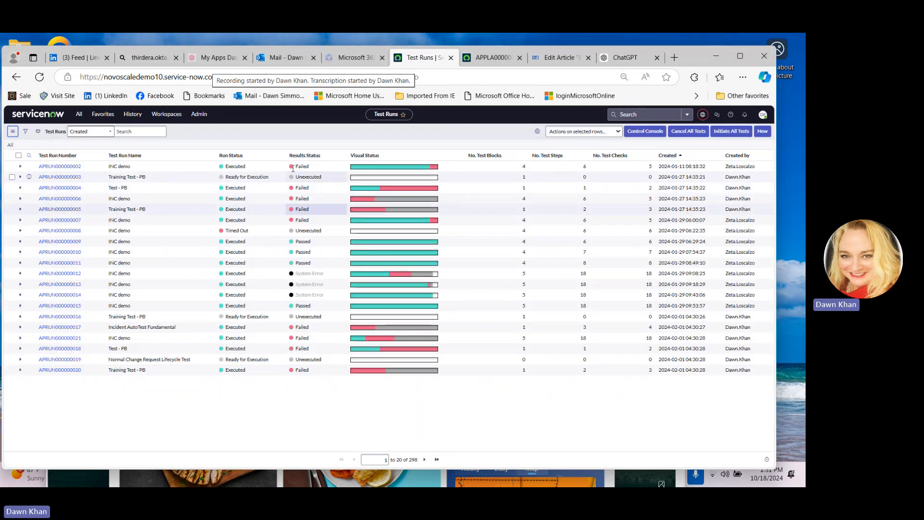
{"action": "left_click", "coordinate": [60, 169]}
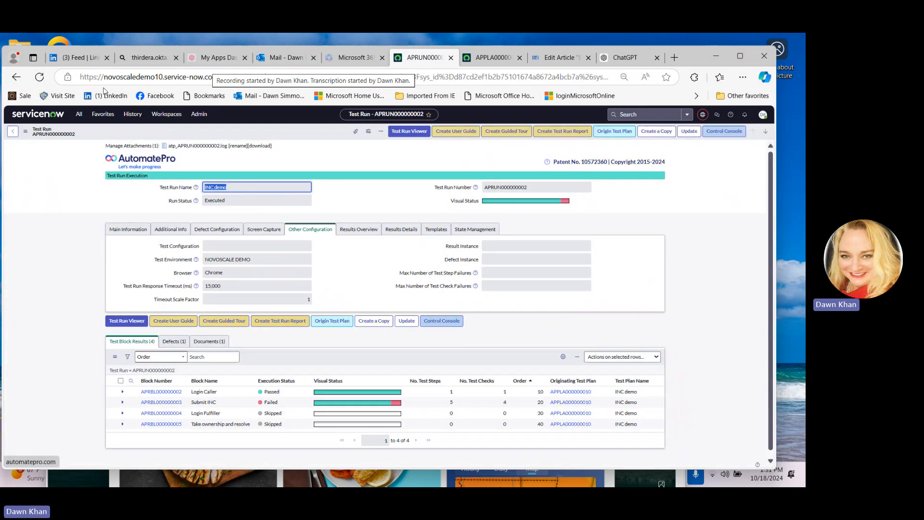
{"action": "left_click", "coordinate": [607, 135]}
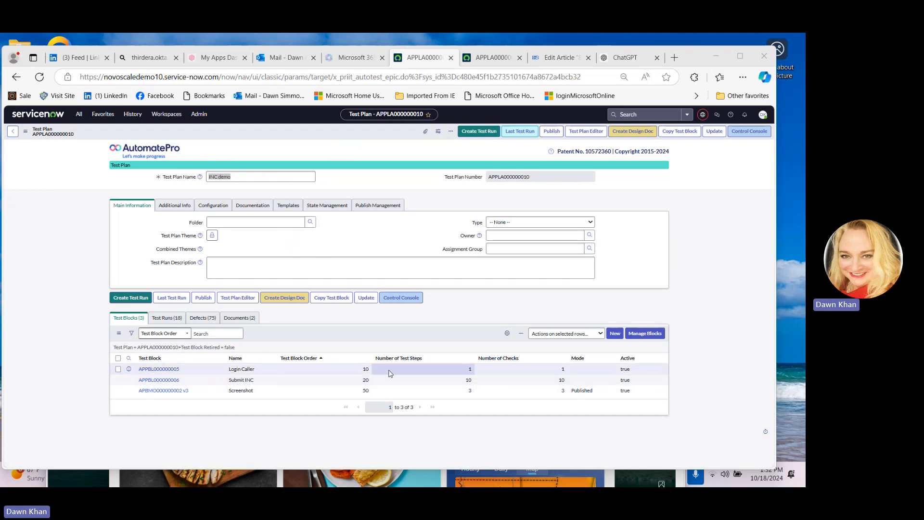
Review the Submit INC block's test steps, return to the INC demo test plan and open it in the Test Plan Editor
{"action": "left_click", "coordinate": [178, 383]}
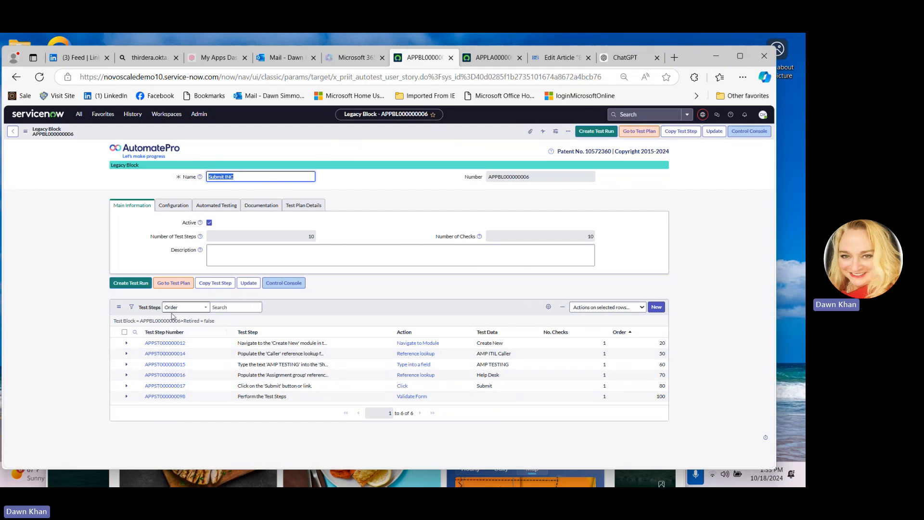
{"action": "left_click", "coordinate": [174, 283]}
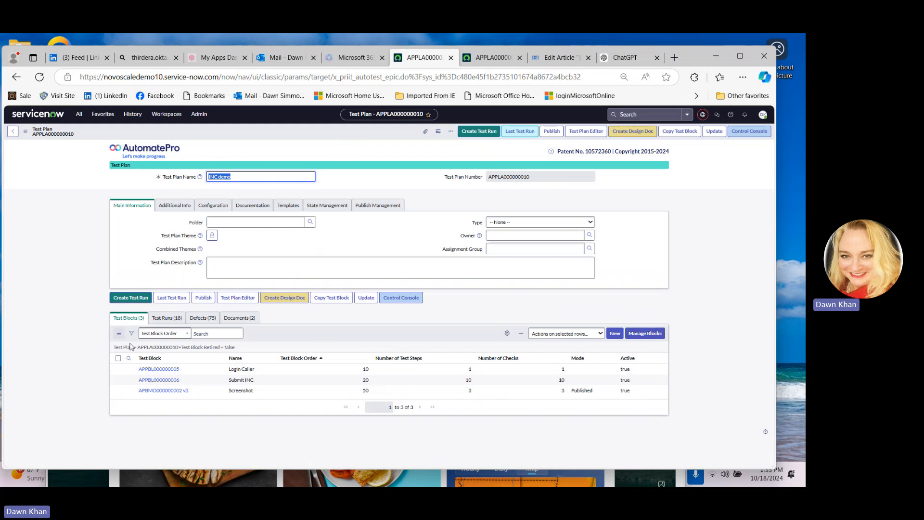
{"action": "left_click", "coordinate": [238, 299]}
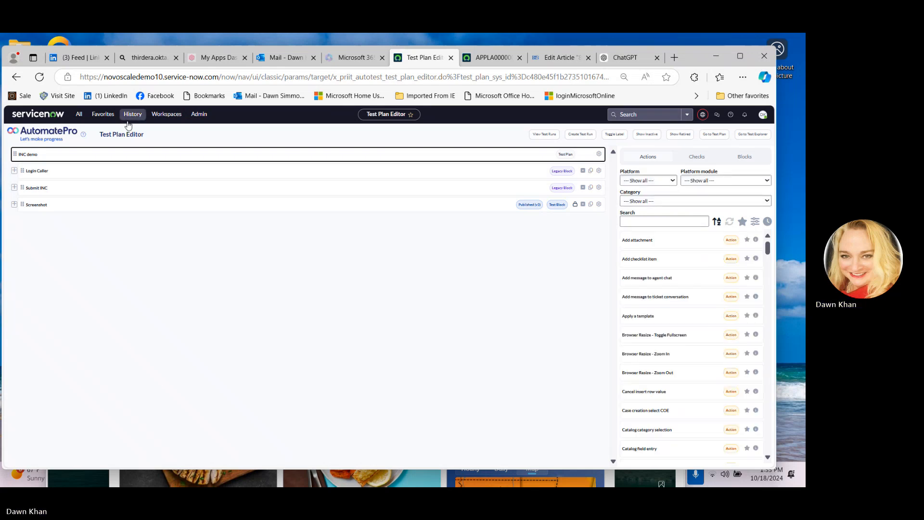
Expand the Login Caller and Submit INC blocks and each of their test steps to show all checks
{"action": "left_click", "coordinate": [14, 172]}
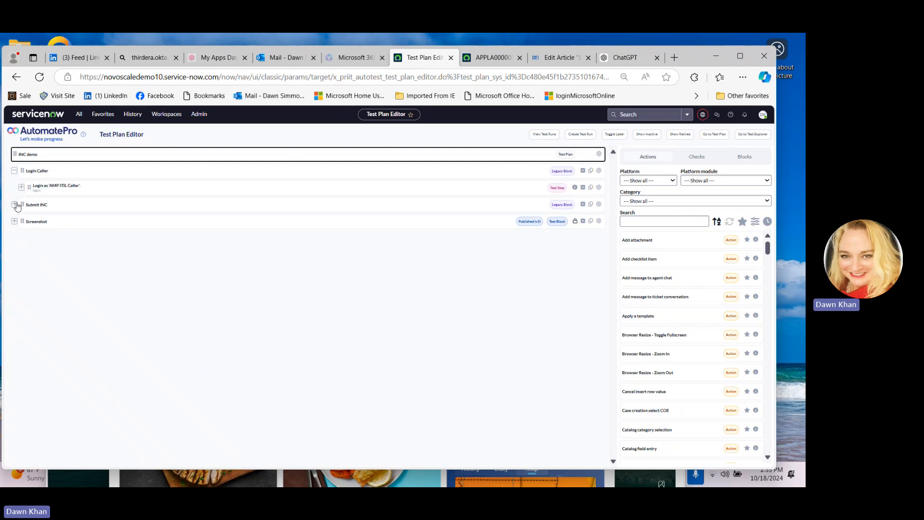
{"action": "left_click", "coordinate": [21, 187]}
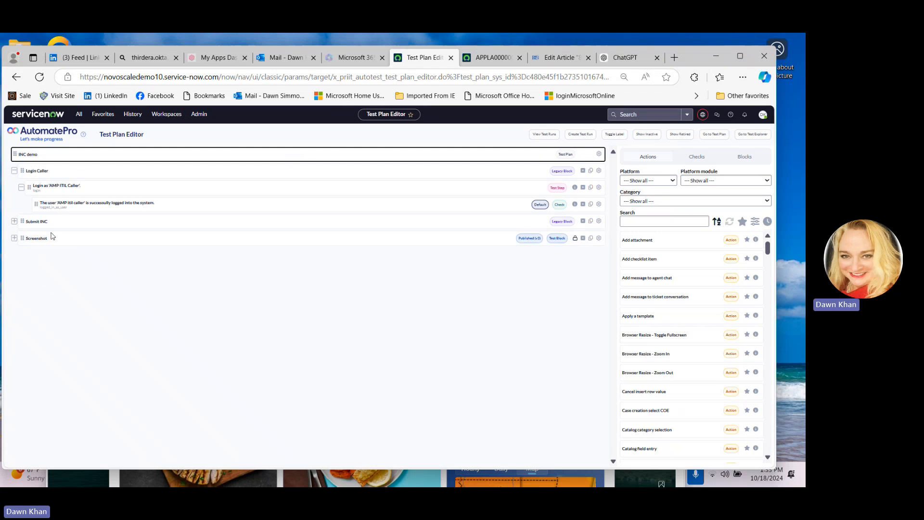
{"action": "left_click", "coordinate": [14, 221]}
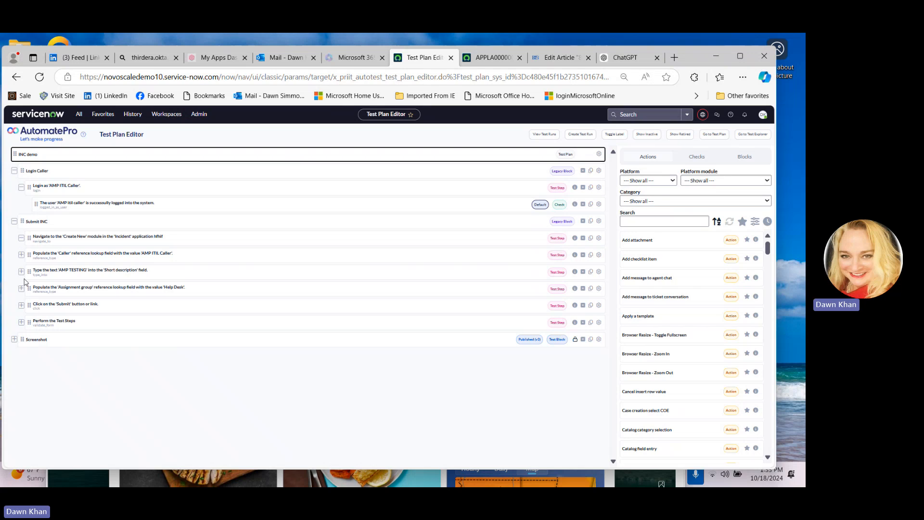
{"action": "left_click", "coordinate": [21, 238]}
{"action": "left_click", "coordinate": [21, 272]}
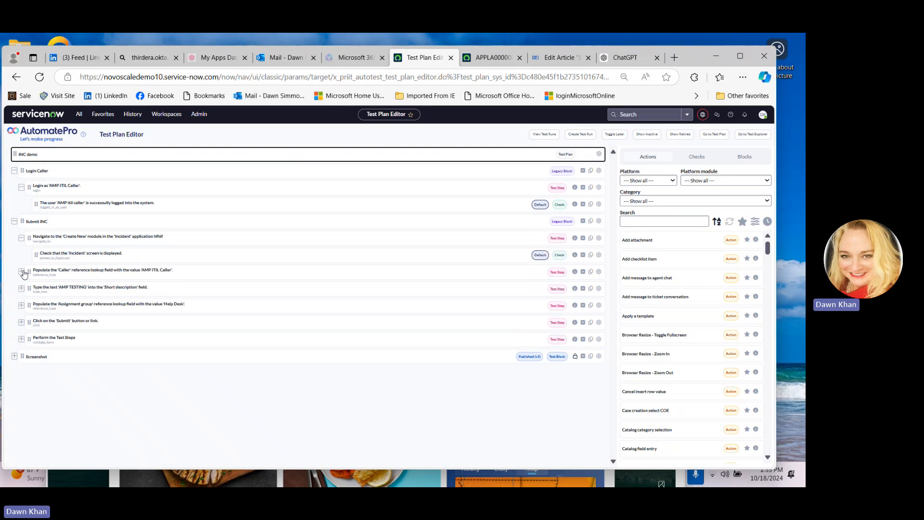
{"action": "left_click", "coordinate": [23, 306]}
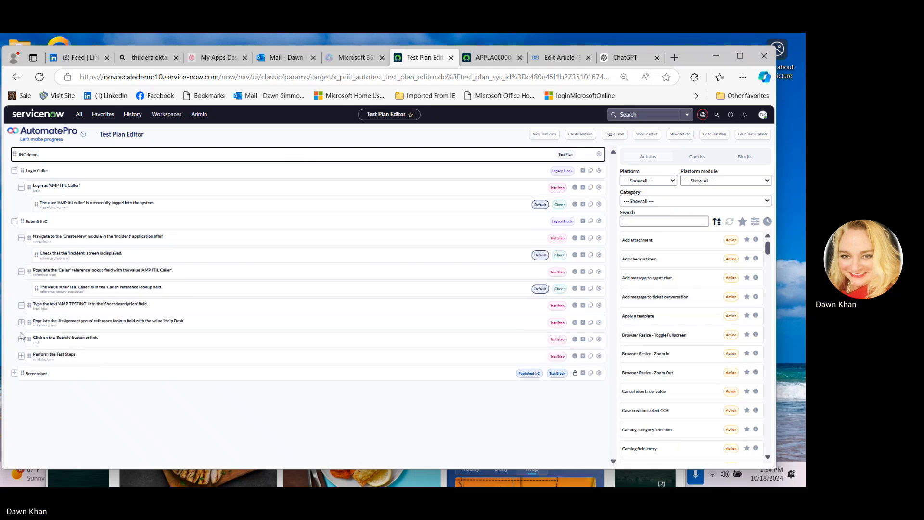
{"action": "left_click", "coordinate": [21, 339]}
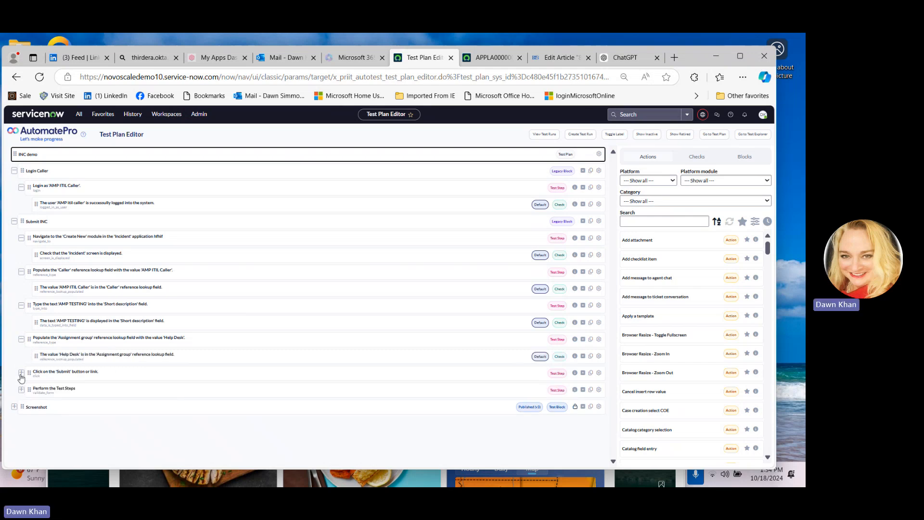
{"action": "left_click", "coordinate": [21, 372]}
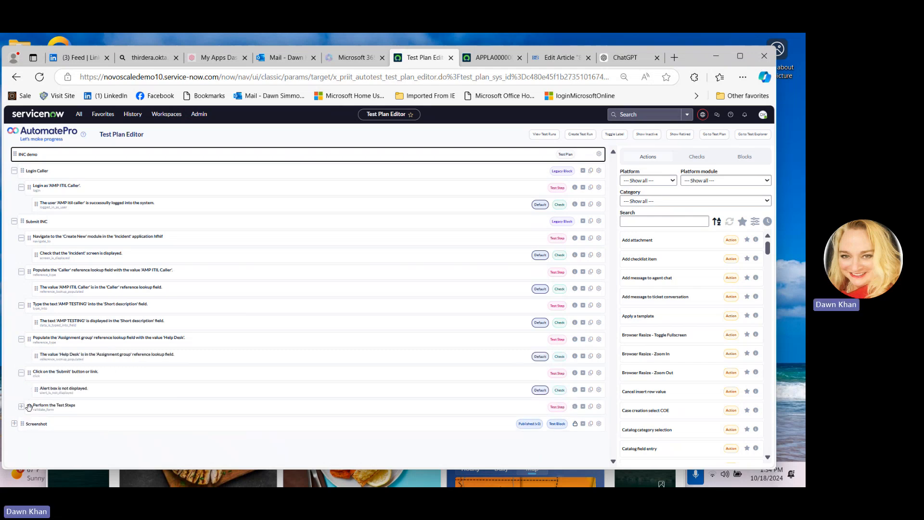
{"action": "left_click", "coordinate": [21, 406]}
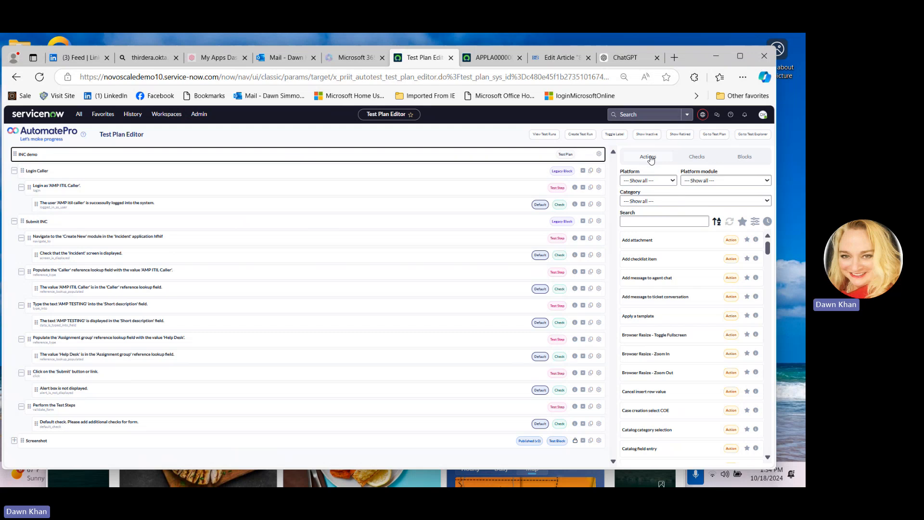
Browse the Checks, Blocks and Actions libraries of the editor
{"action": "left_click", "coordinate": [698, 162]}
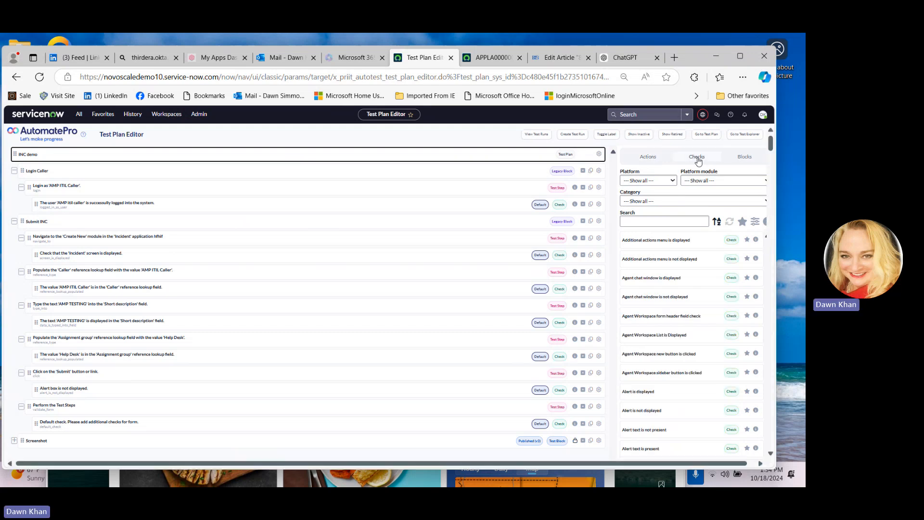
{"action": "left_click", "coordinate": [749, 158]}
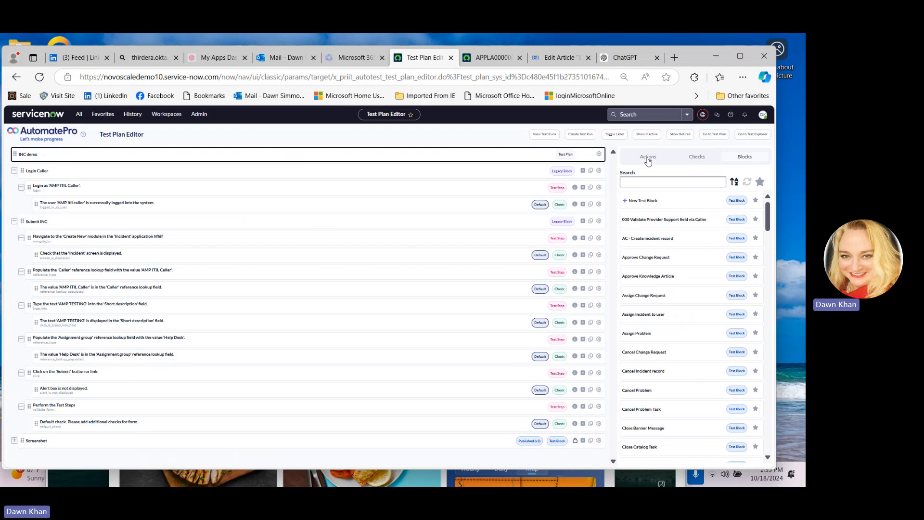
{"action": "left_click", "coordinate": [648, 157]}
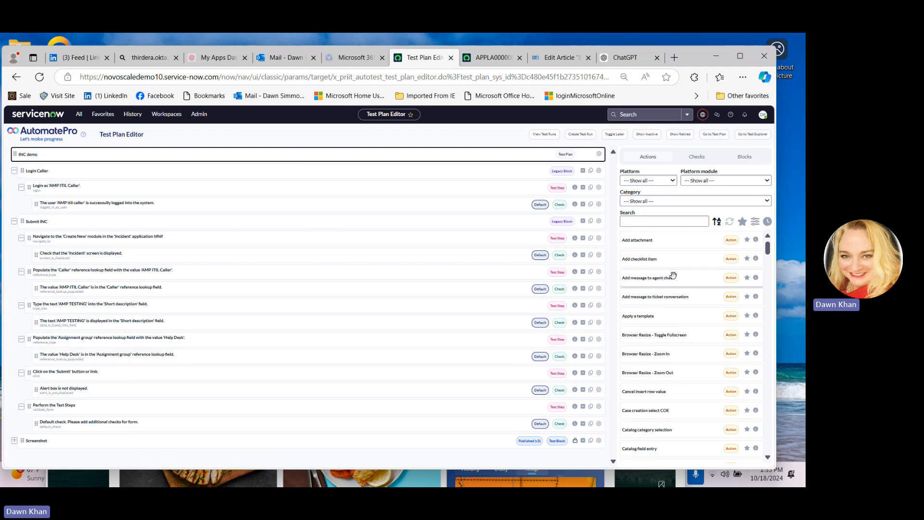
Filter the actions library to the ServiceNow platform and search it for the Wait action
{"action": "left_click", "coordinate": [653, 225]}
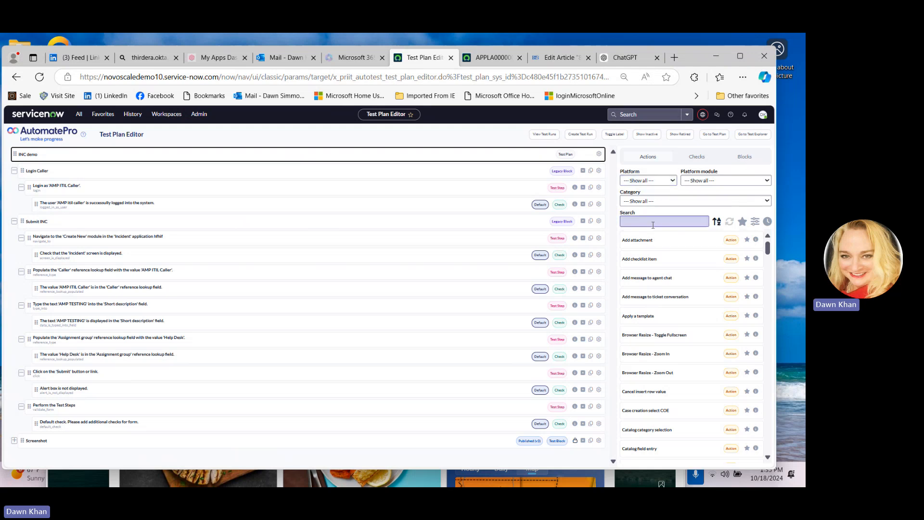
{"action": "left_click", "coordinate": [657, 182]}
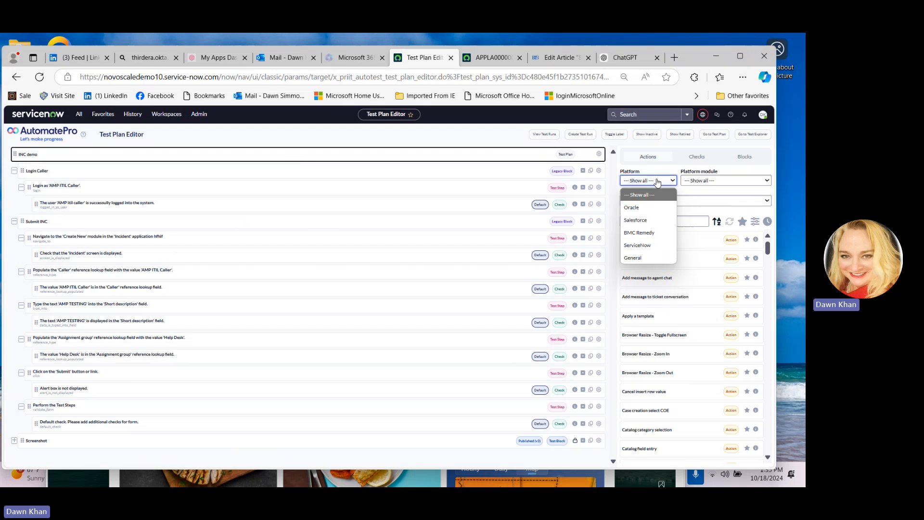
{"action": "left_click", "coordinate": [646, 247]}
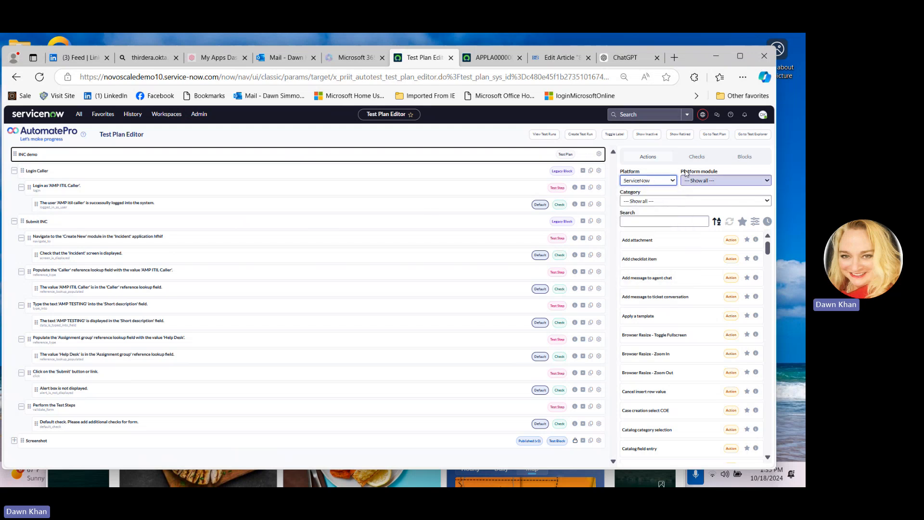
{"action": "left_click", "coordinate": [733, 181]}
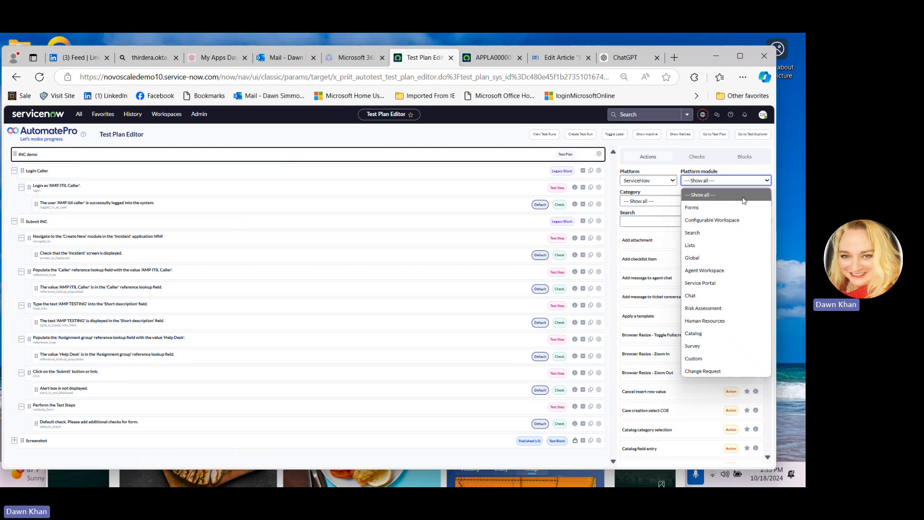
{"action": "left_click", "coordinate": [733, 175]}
{"action": "left_click", "coordinate": [639, 200]}
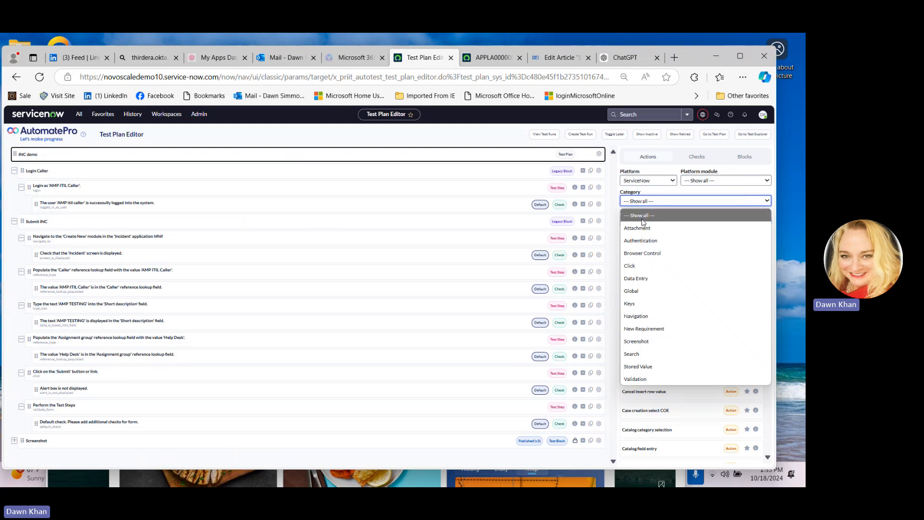
{"action": "left_click", "coordinate": [667, 193]}
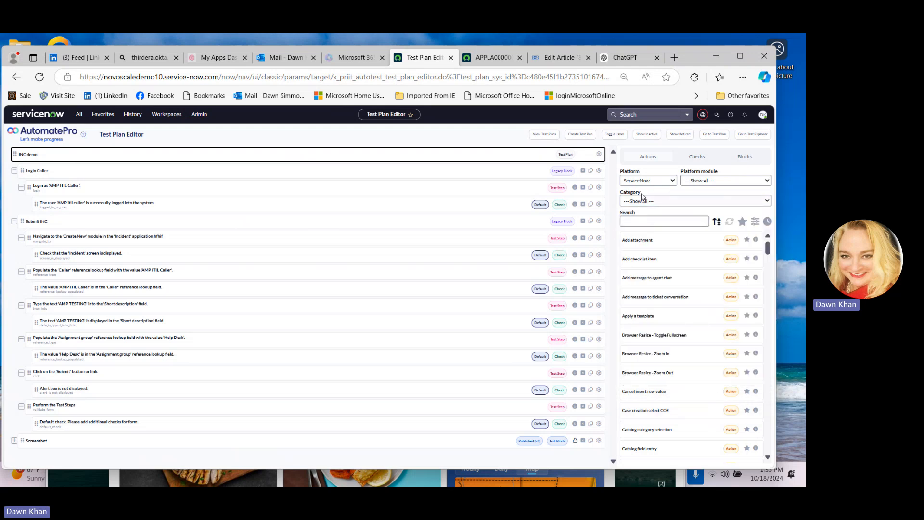
{"action": "left_click", "coordinate": [634, 222]}
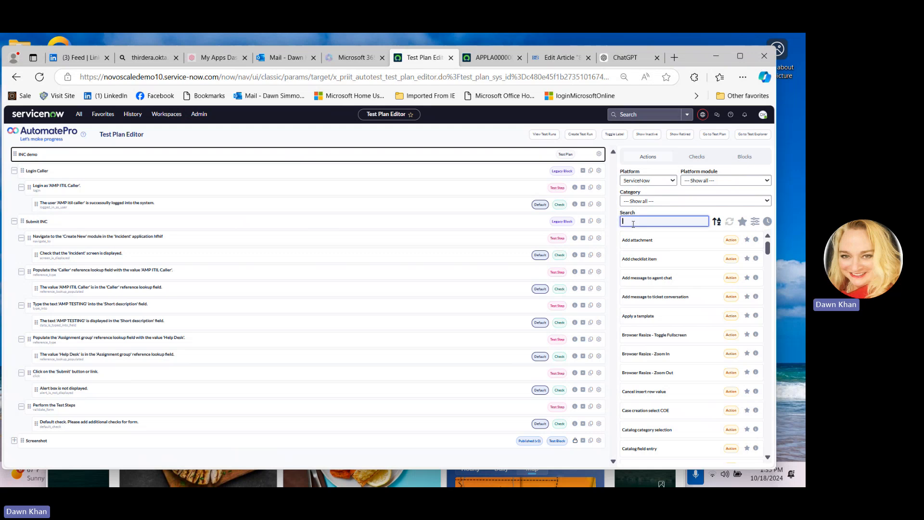
{"action": "type", "text": "w"}
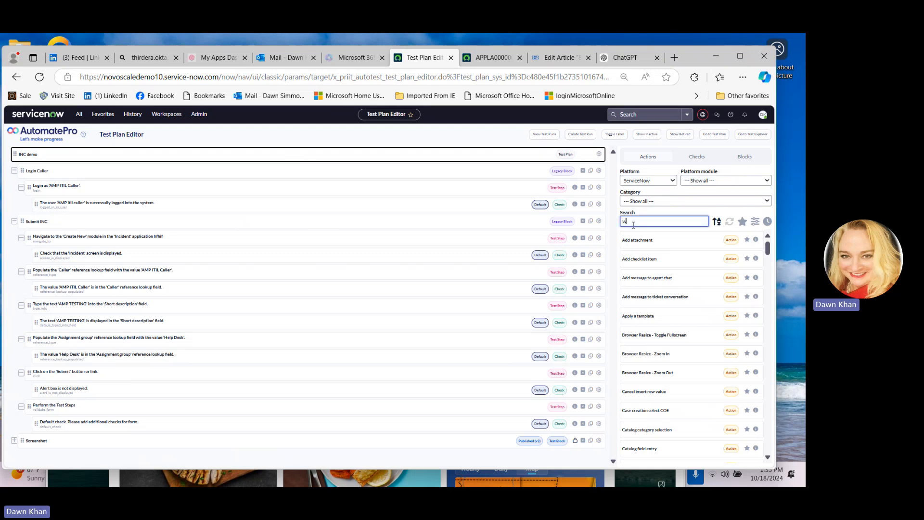
{"action": "type", "text": "ait"}
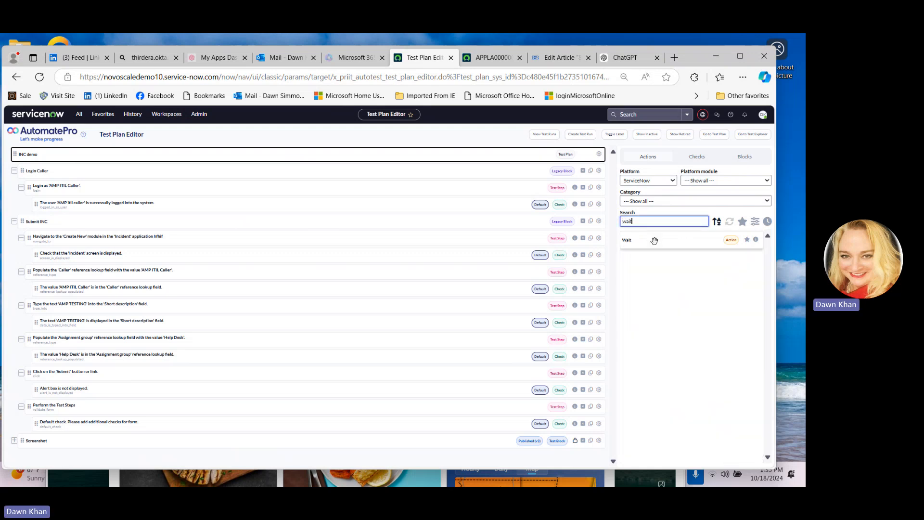
{"action": "left_click", "coordinate": [654, 241]}
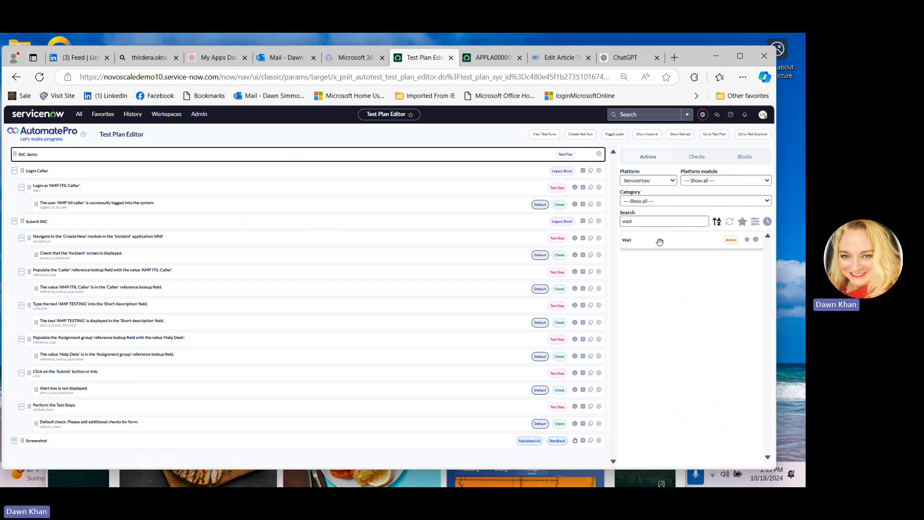
Add a Wait step at the start of the Submit INC block with a time of 45,000 ms
{"action": "left_click_drag", "start_coordinate": [674, 235], "coordinate": [61, 252]}
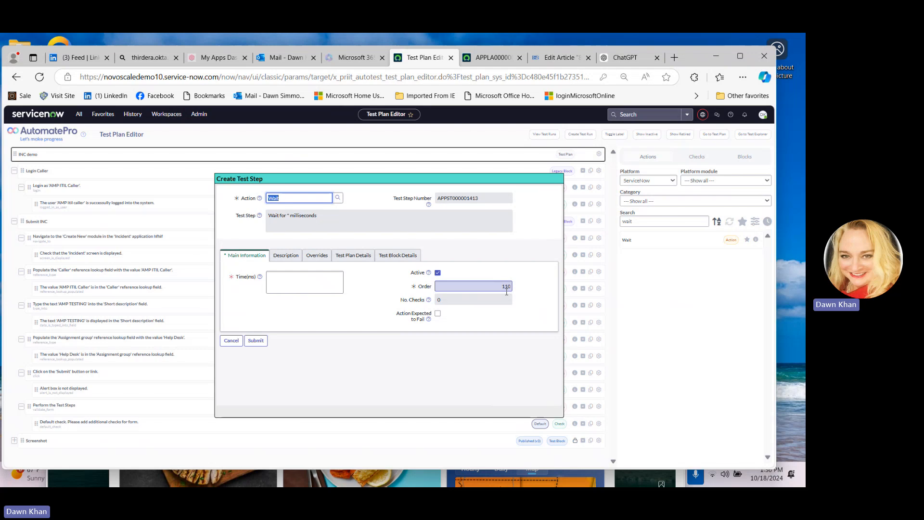
{"action": "left_click", "coordinate": [290, 276]}
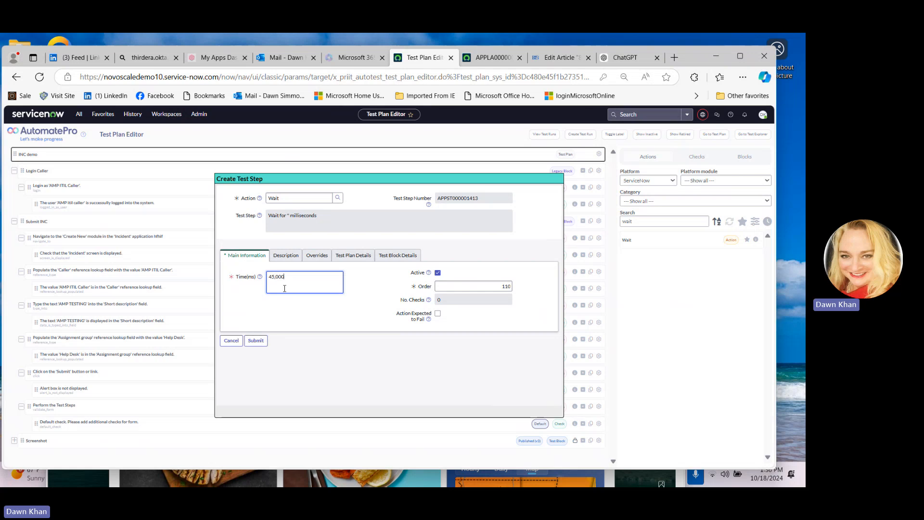
{"action": "left_click", "coordinate": [255, 341]}
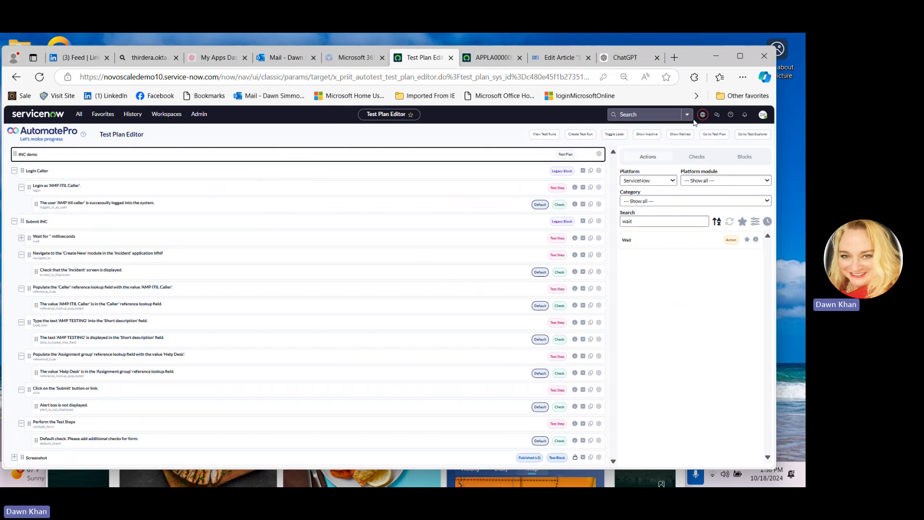
Search the blocks library for Login and try to drag the Log-in as ITIL User block into the plan
{"action": "left_click", "coordinate": [754, 157]}
{"action": "left_click", "coordinate": [656, 181]}
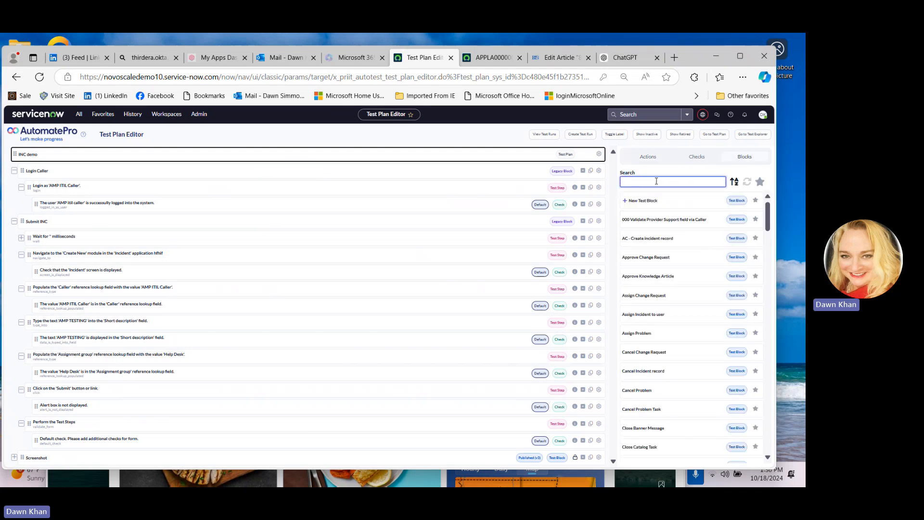
{"action": "type", "text": "Login"}
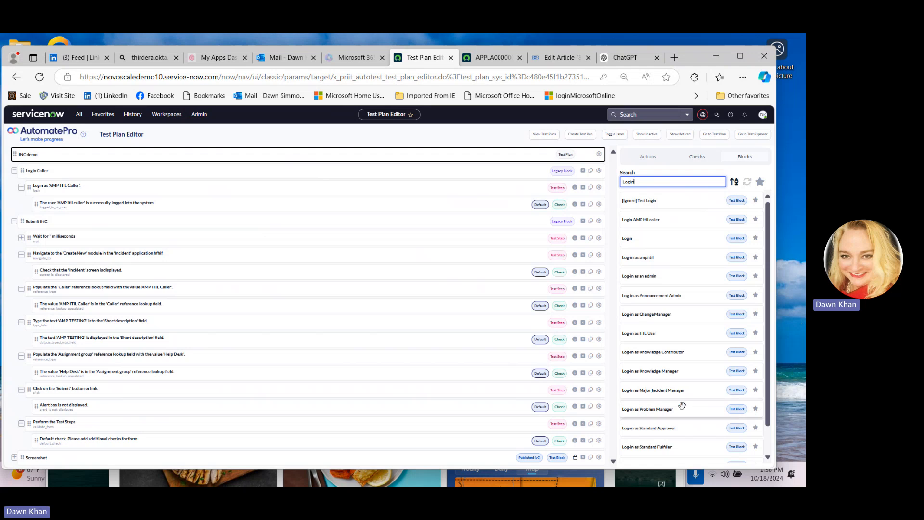
{"action": "left_click", "coordinate": [654, 334]}
{"action": "left_click_drag", "start_coordinate": [654, 334], "coordinate": [702, 190]}
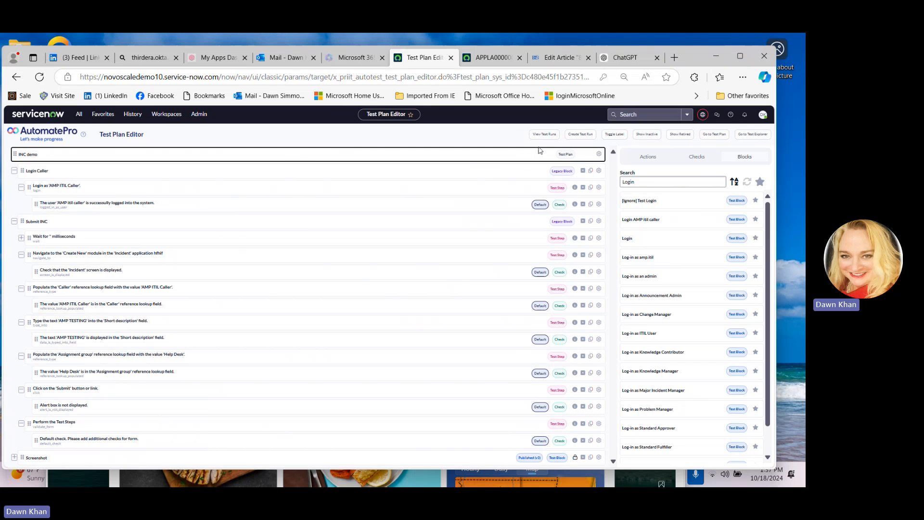
Create a test run with all blocks, target environment NOVOSCALE DEMO, and initiate it
{"action": "left_click", "coordinate": [580, 135]}
{"action": "left_click", "coordinate": [576, 134]}
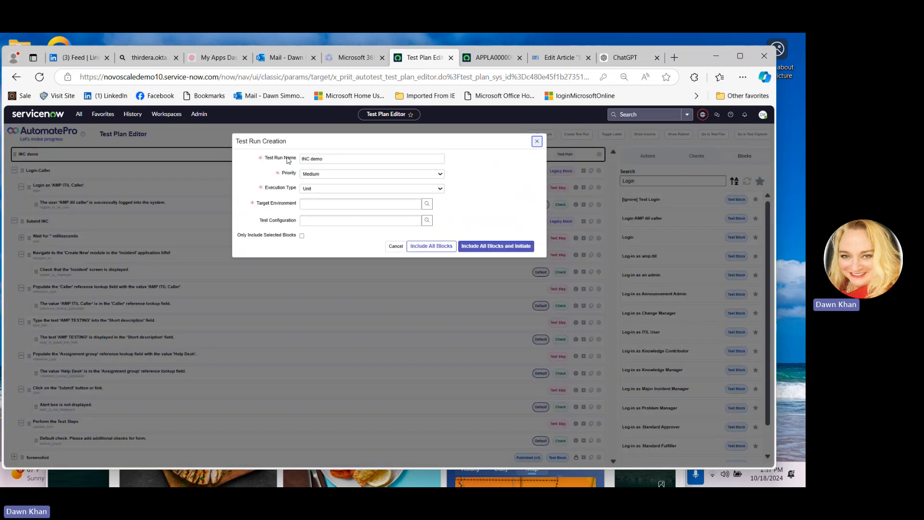
{"action": "left_click", "coordinate": [427, 204]}
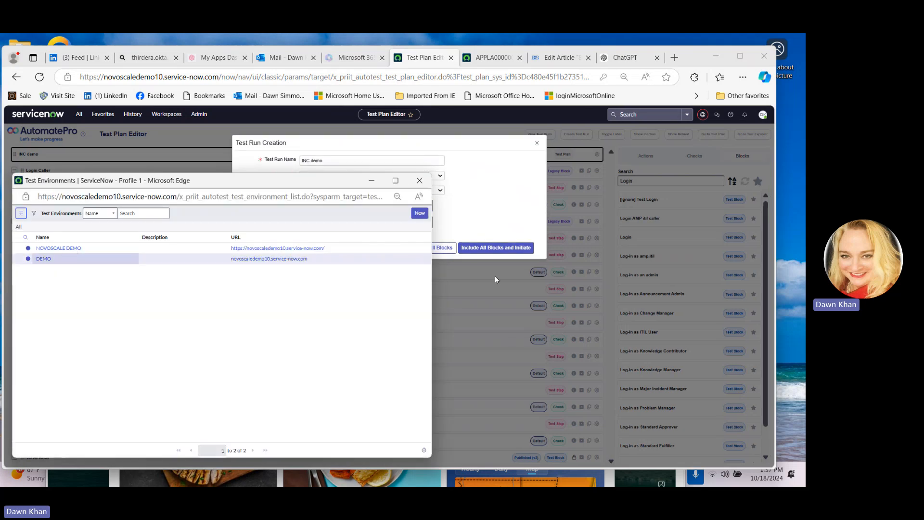
{"action": "left_click", "coordinate": [76, 248]}
{"action": "left_click", "coordinate": [521, 251]}
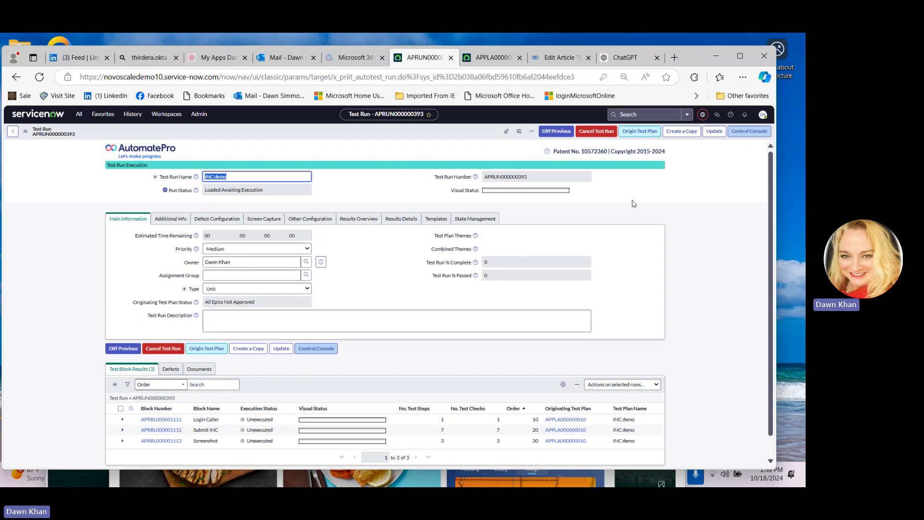
Open the Control Console from the new test run
{"action": "left_click_drag", "start_coordinate": [771, 164], "coordinate": [770, 188]}
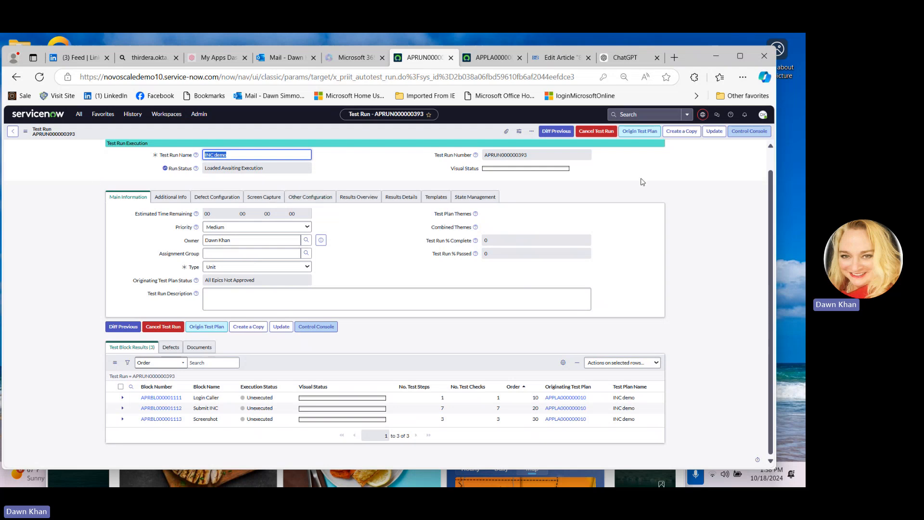
{"action": "left_click", "coordinate": [746, 136]}
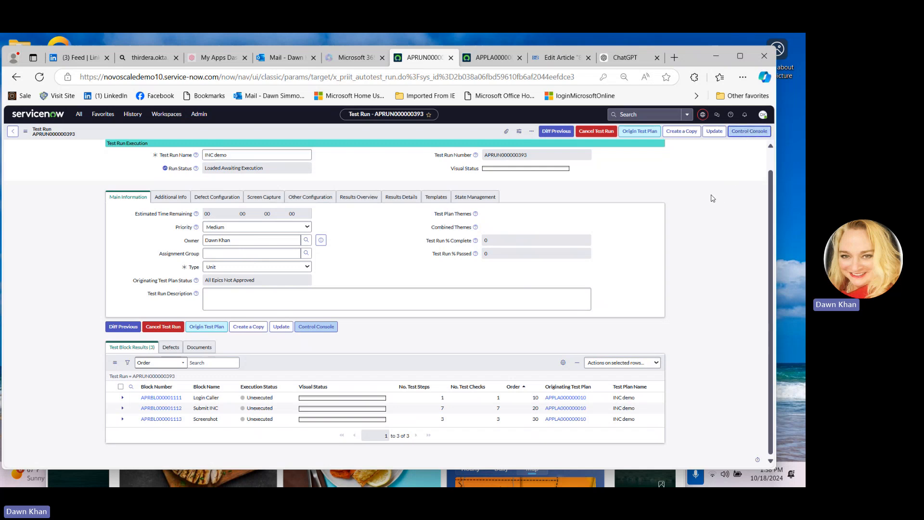